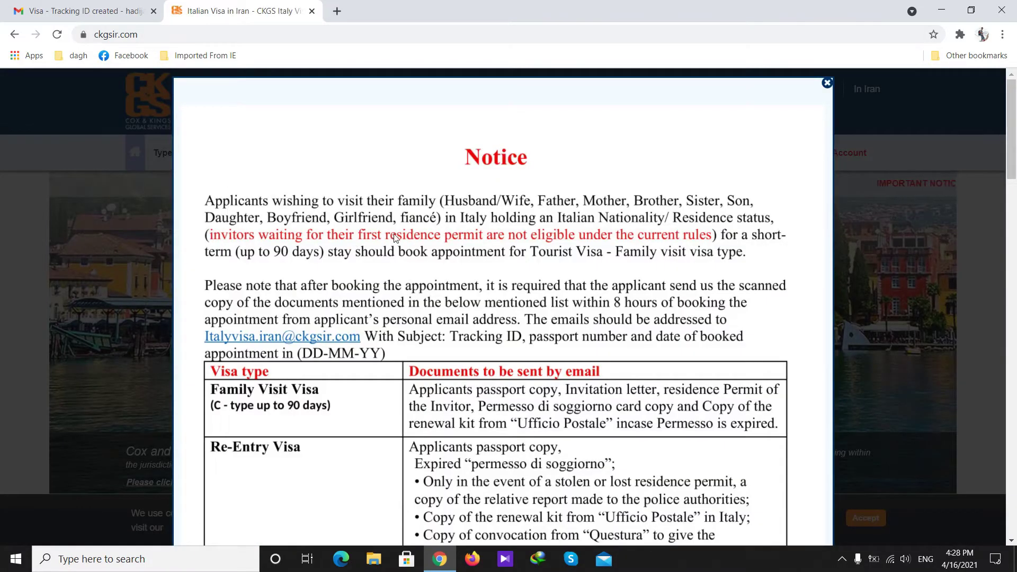
- Scroll the CKGS notice down to the Persian e-mail instructions and the visa documents table
scroll(407, 244, down, 15)
scroll(408, 244, down, 8)
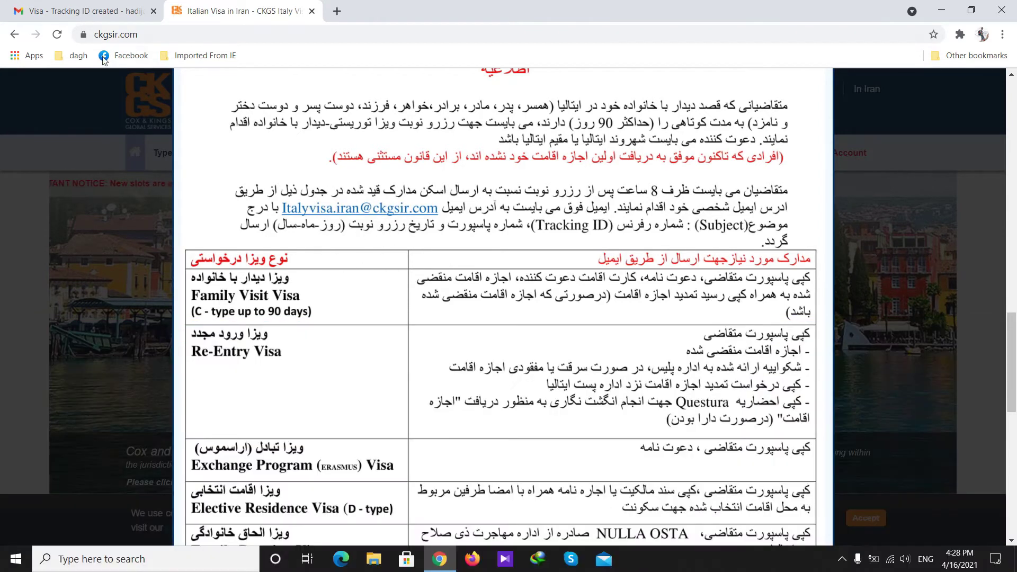
- Open Yahoo Mail at ymail.com in a new tab and start a new message
click(337, 11)
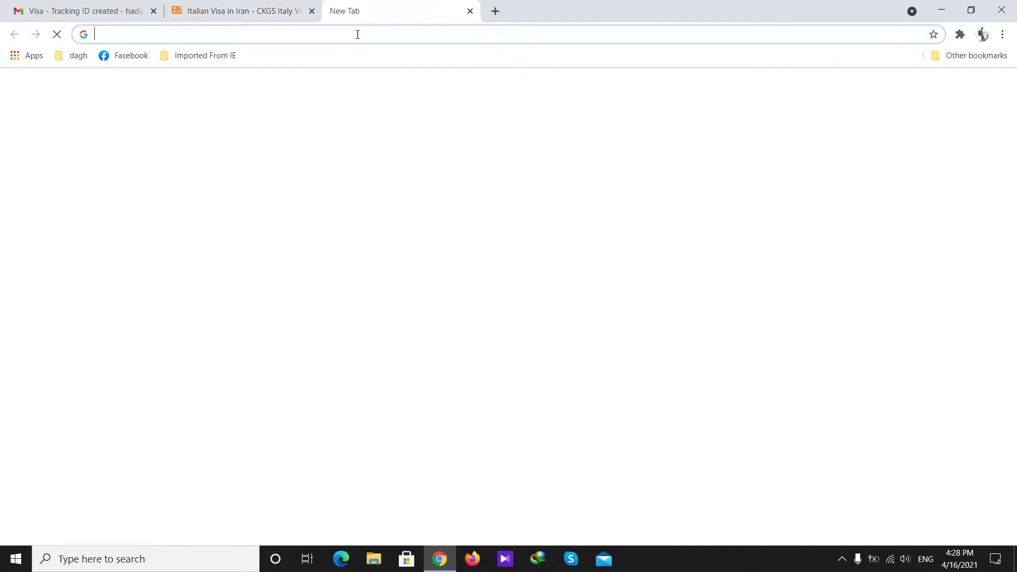
text(ymail.com)
key(Return)
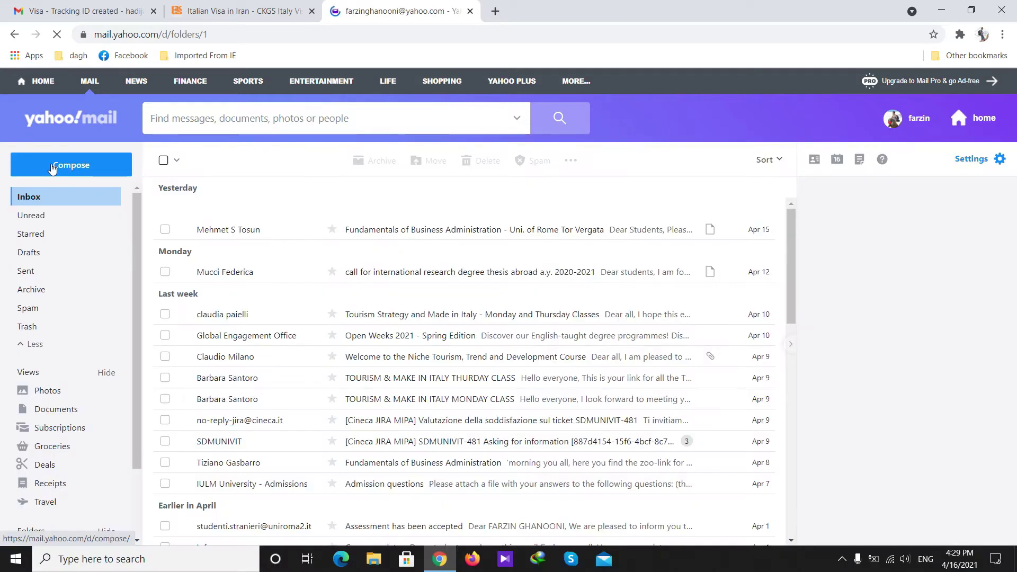
click(52, 168)
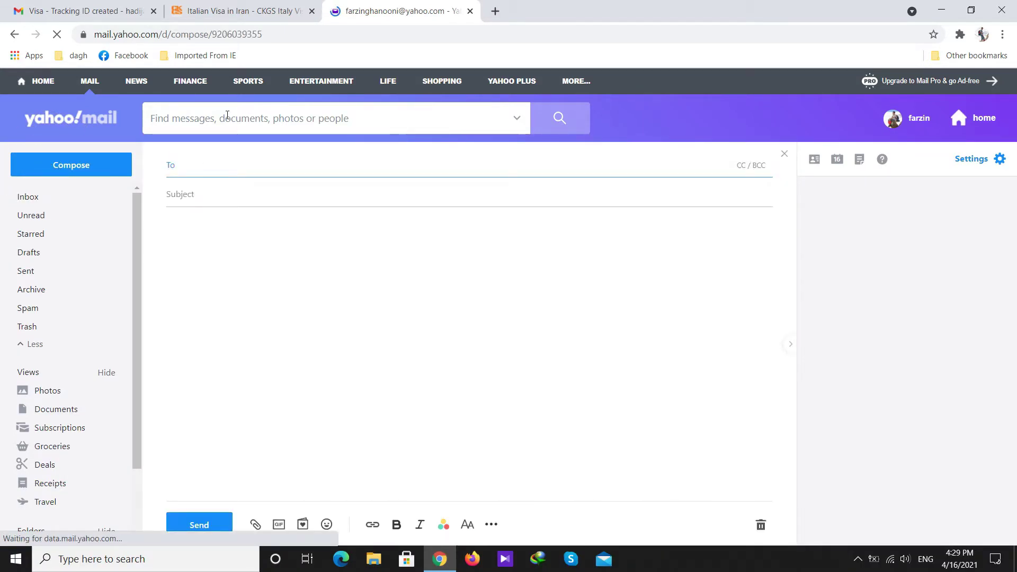
- Address the new message to the ITALY VISA IRAN contact, then return to the CKGS notice
click(249, 13)
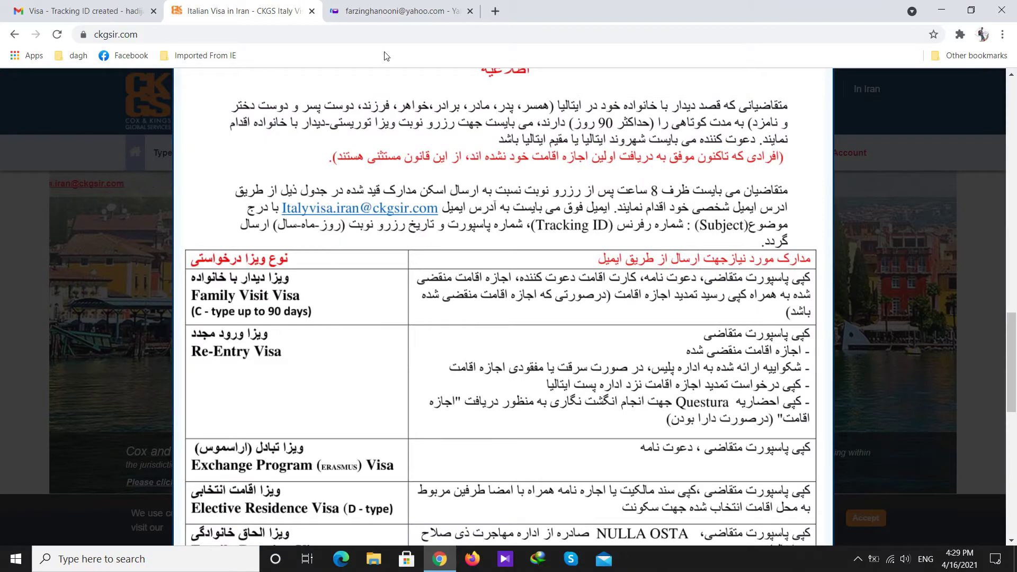
click(401, 10)
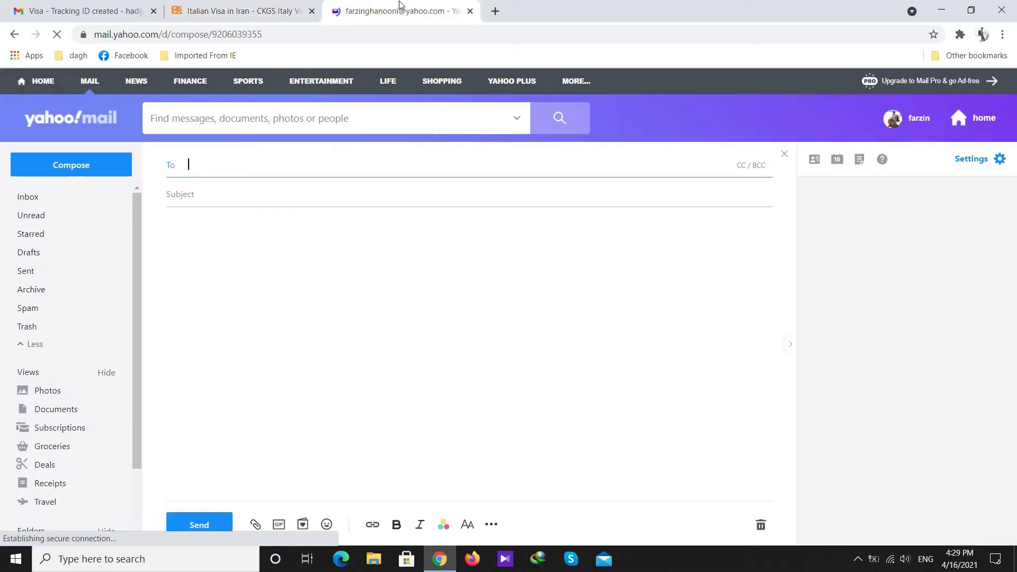
click(230, 171)
text(ita)
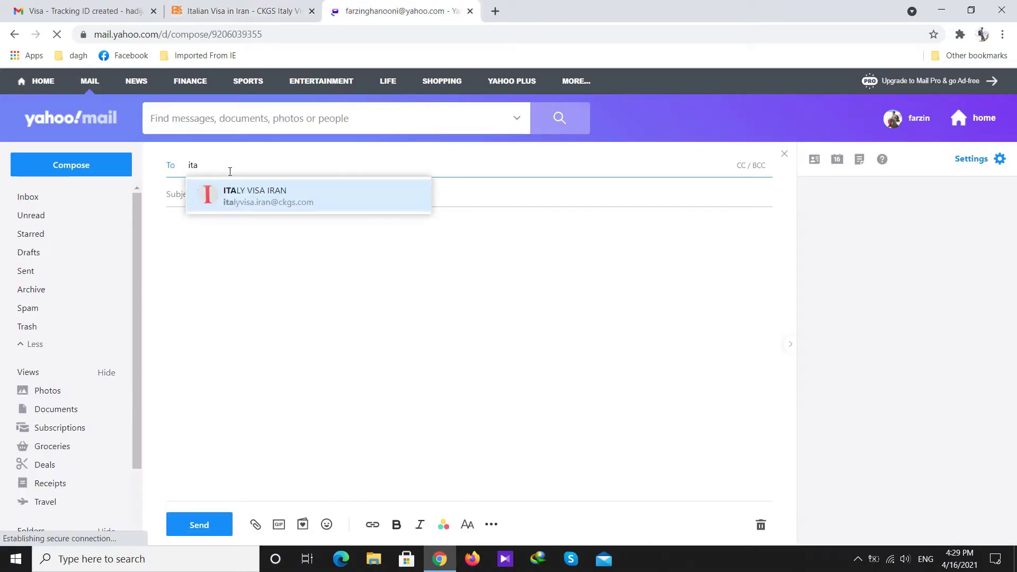
key(Return)
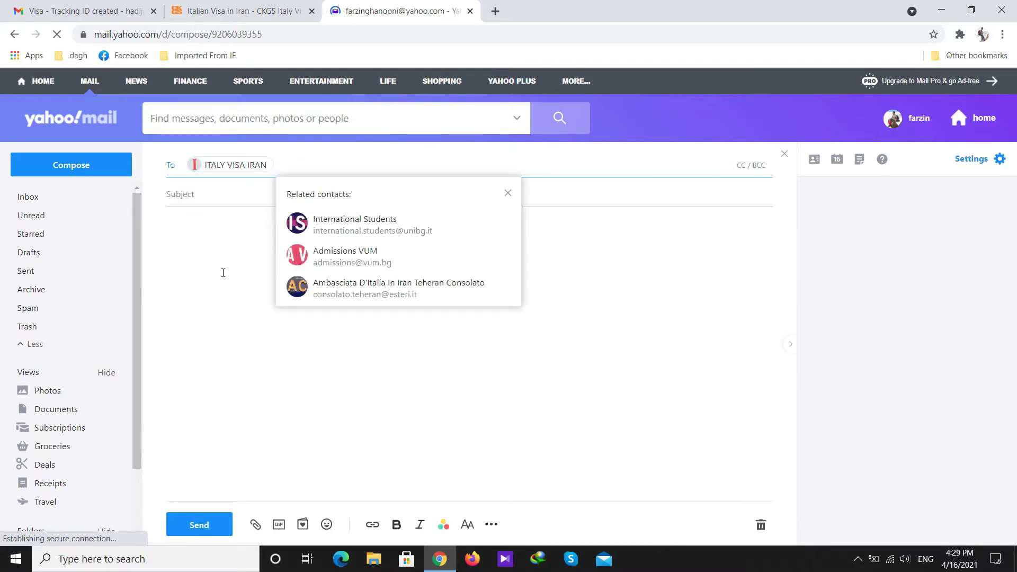
click(242, 260)
click(249, 199)
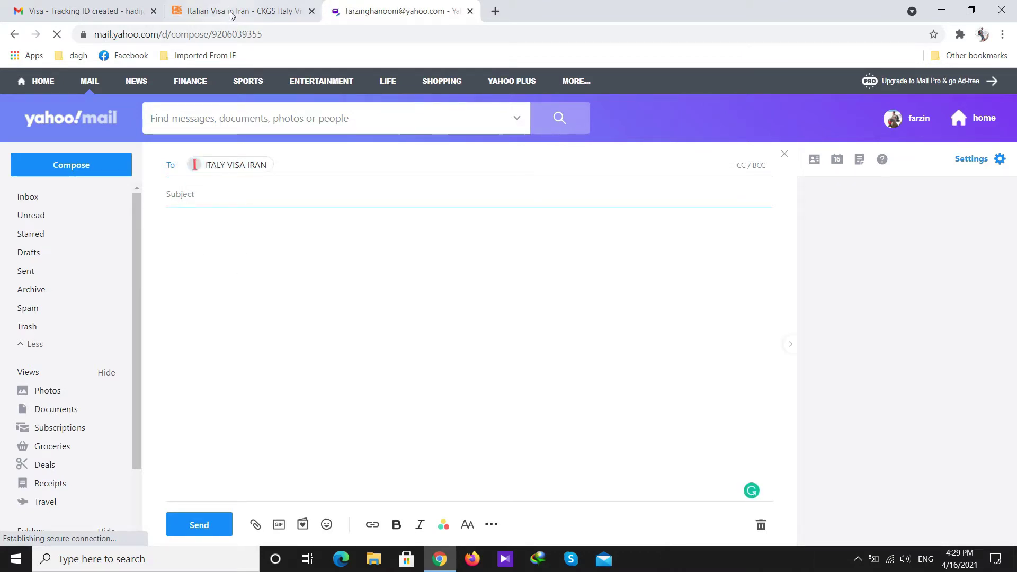
click(238, 10)
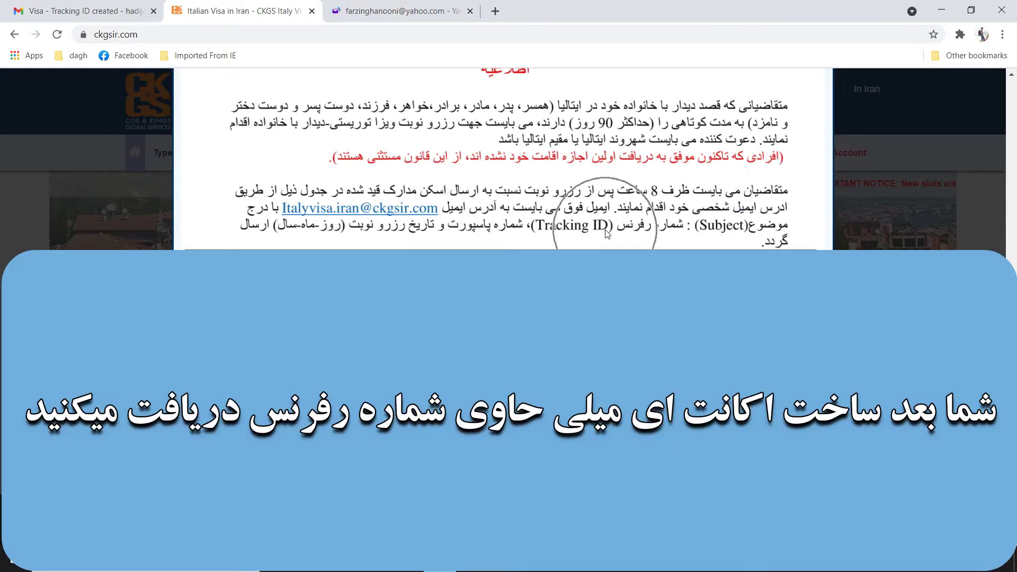
- Copy the application's tracking ID from the confirmation email in Gmail
click(80, 10)
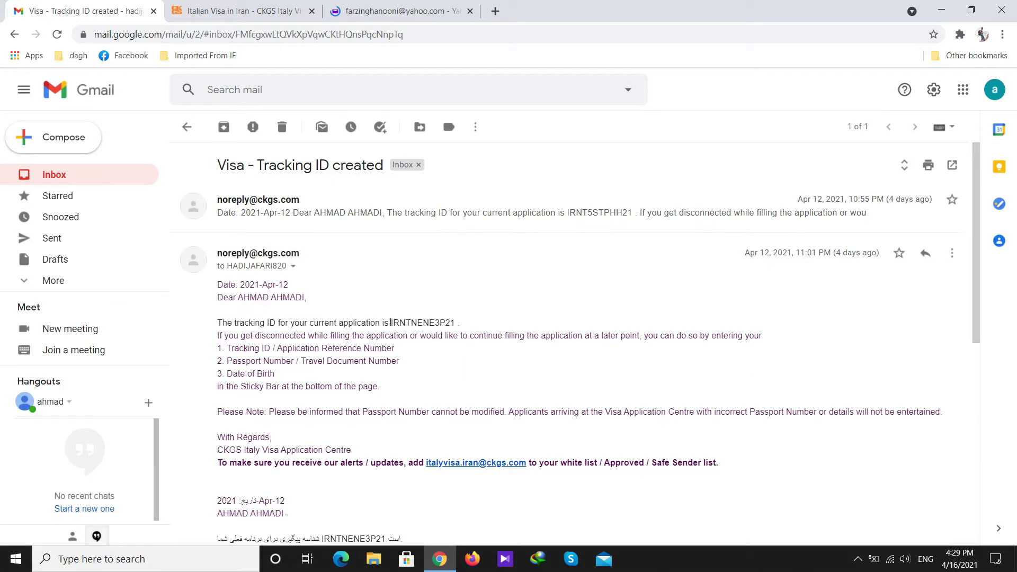
drag(393, 323, 452, 323)
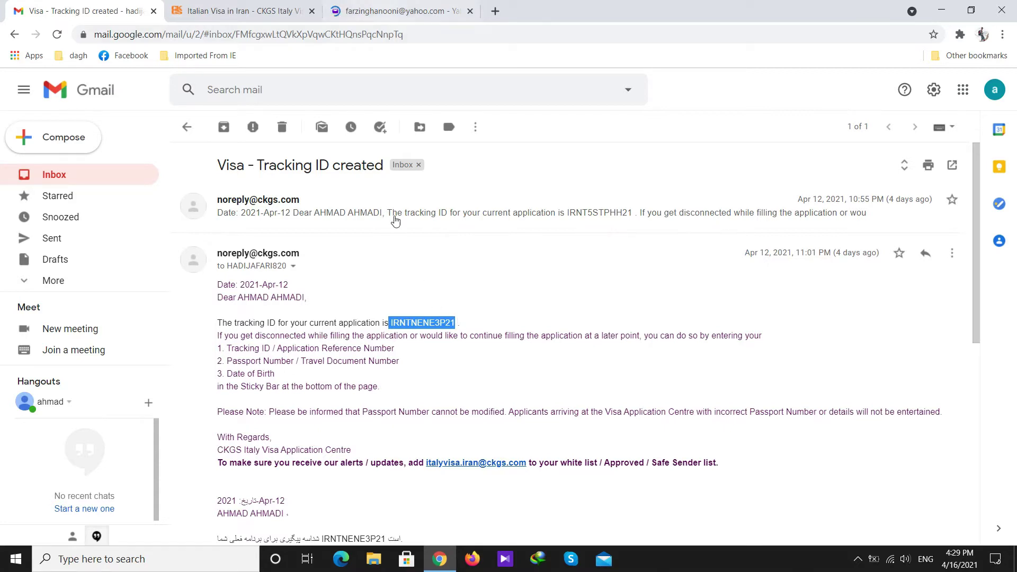
right_click(417, 320)
click(445, 333)
- Paste the tracking ID into the Yahoo subject, removing the leading space, and check the notice's format
click(397, 11)
key(ctrl+v)
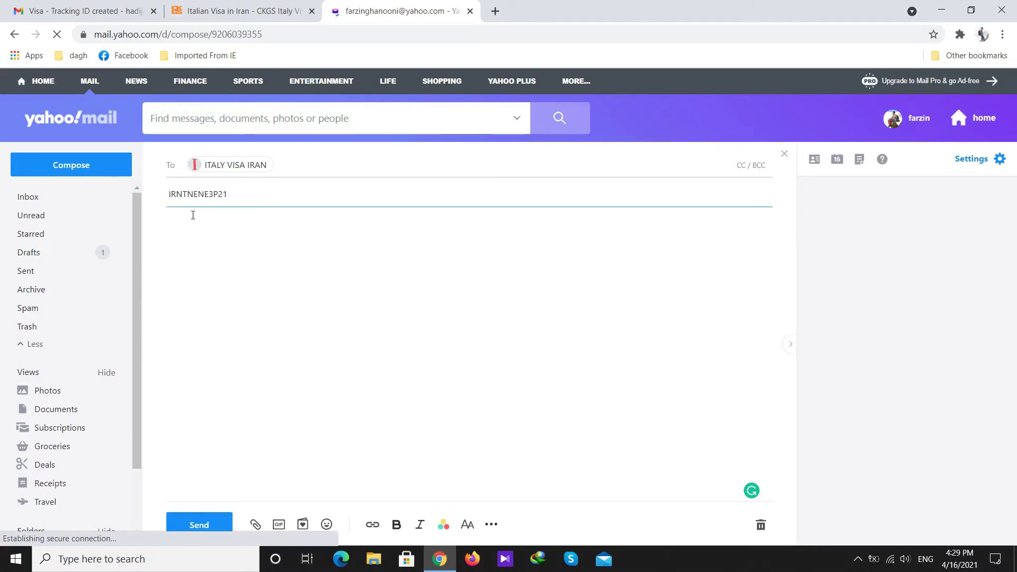
key(Home)
key(Delete)
click(238, 11)
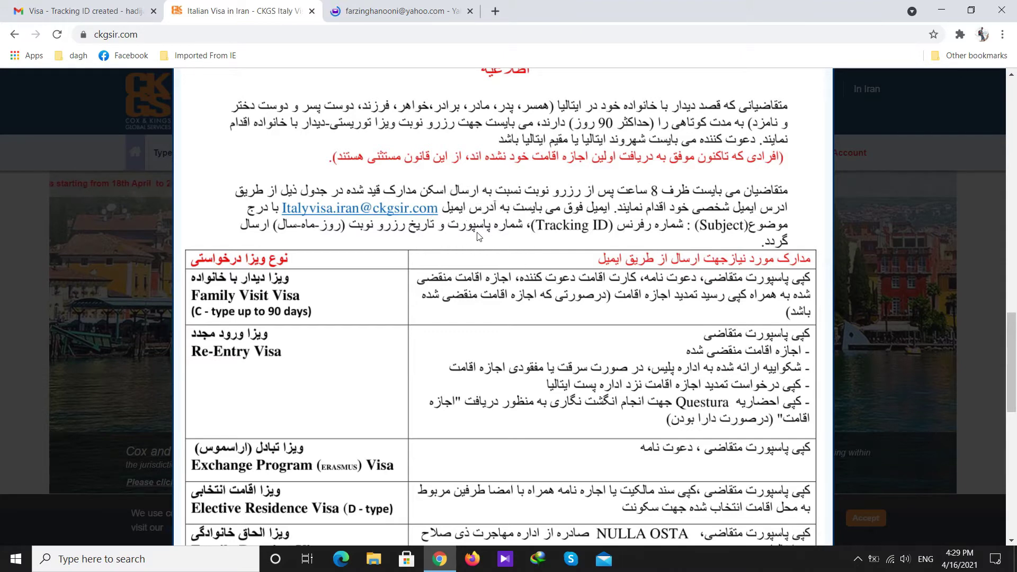
click(413, 12)
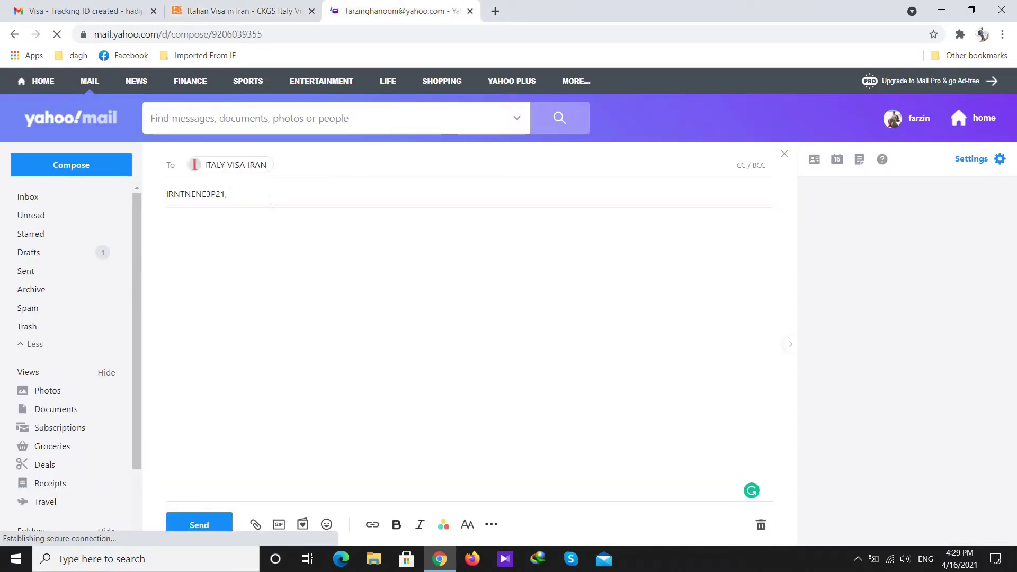
- Add the passport number and date 01-09-2020 after the tracking ID, matching the CKGS format
text(A12345678,)
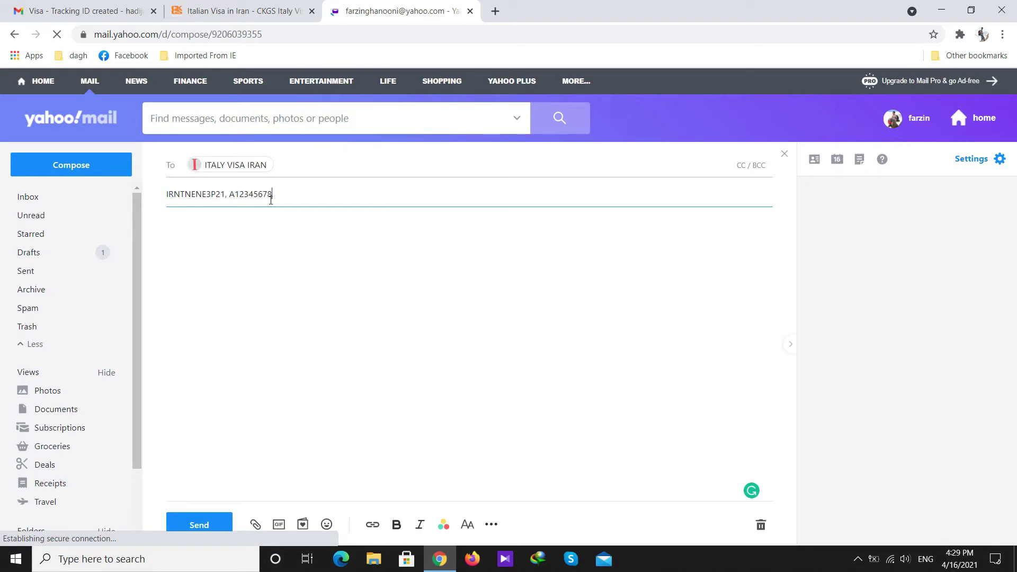
click(232, 10)
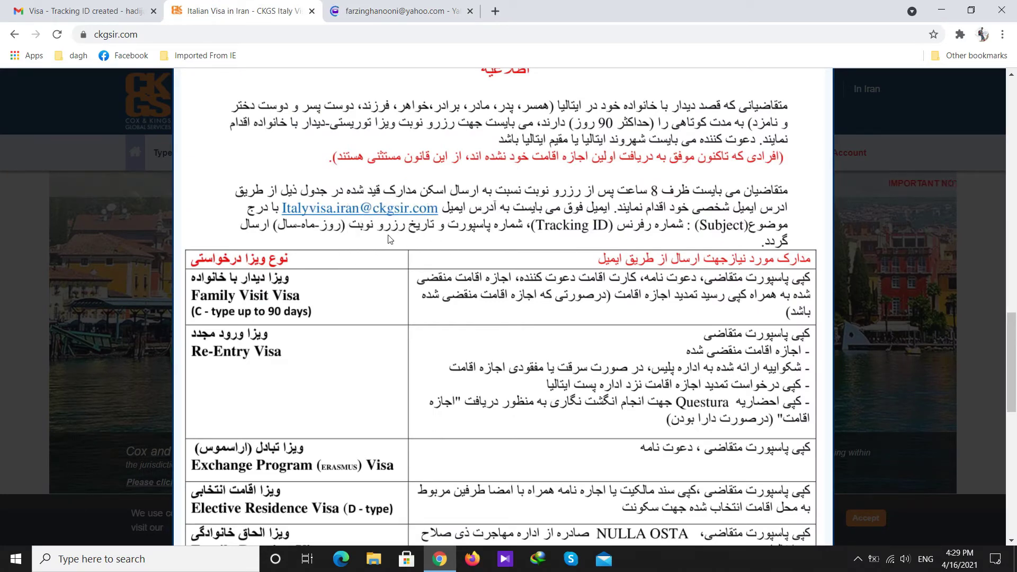
click(372, 6)
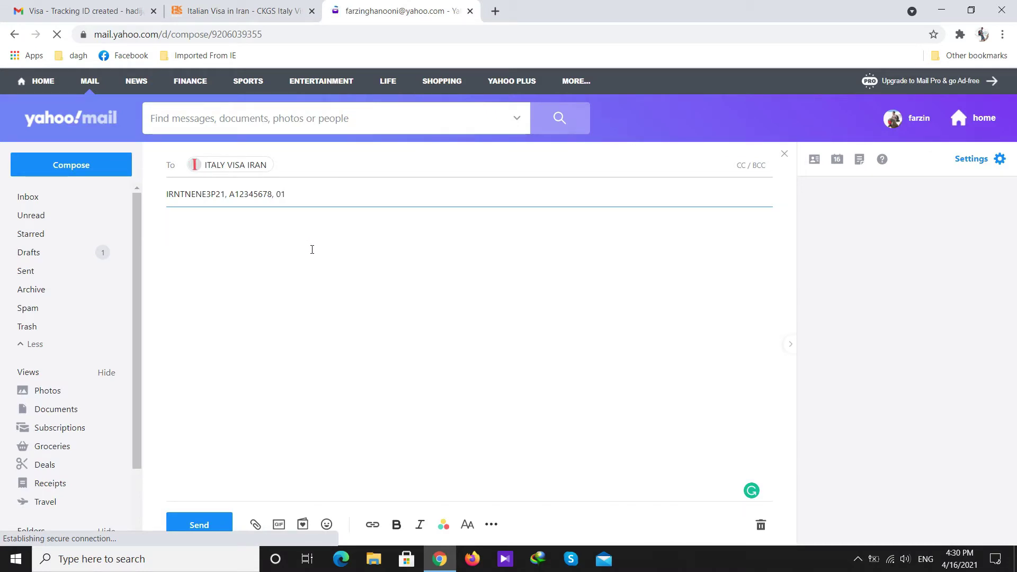
key(ctrl+shift+Tab)
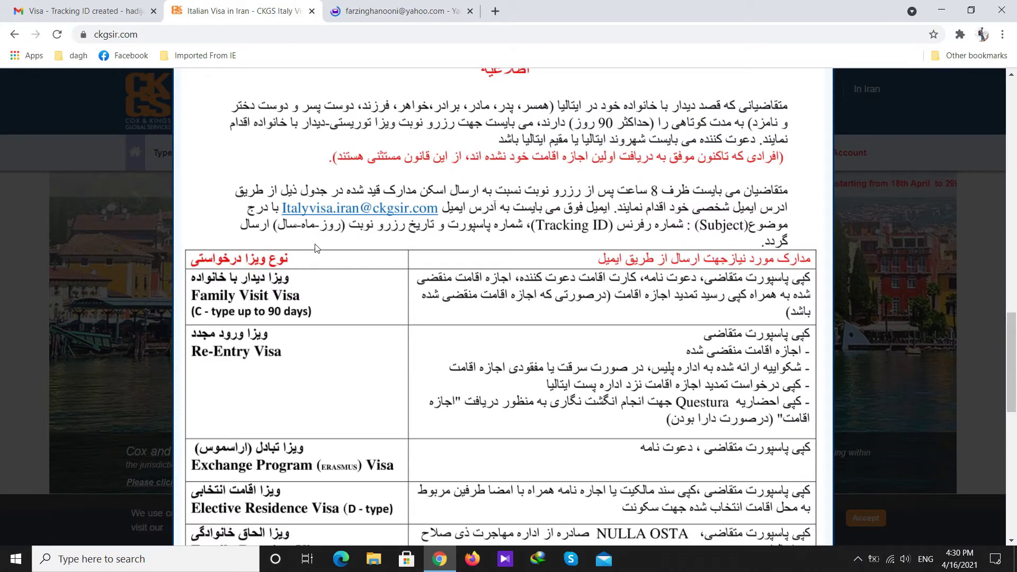
key(ctrl+Tab)
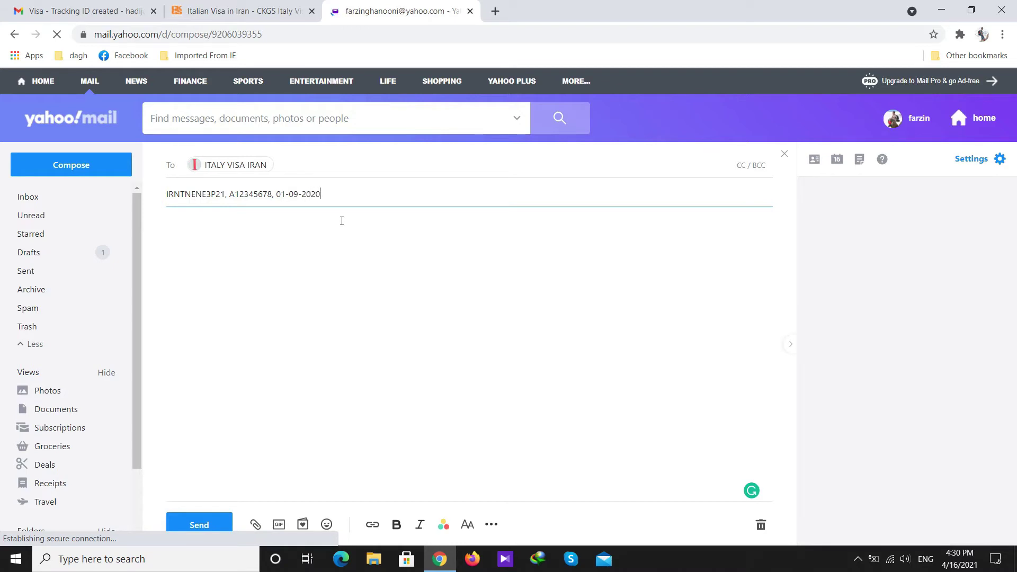
click(317, 279)
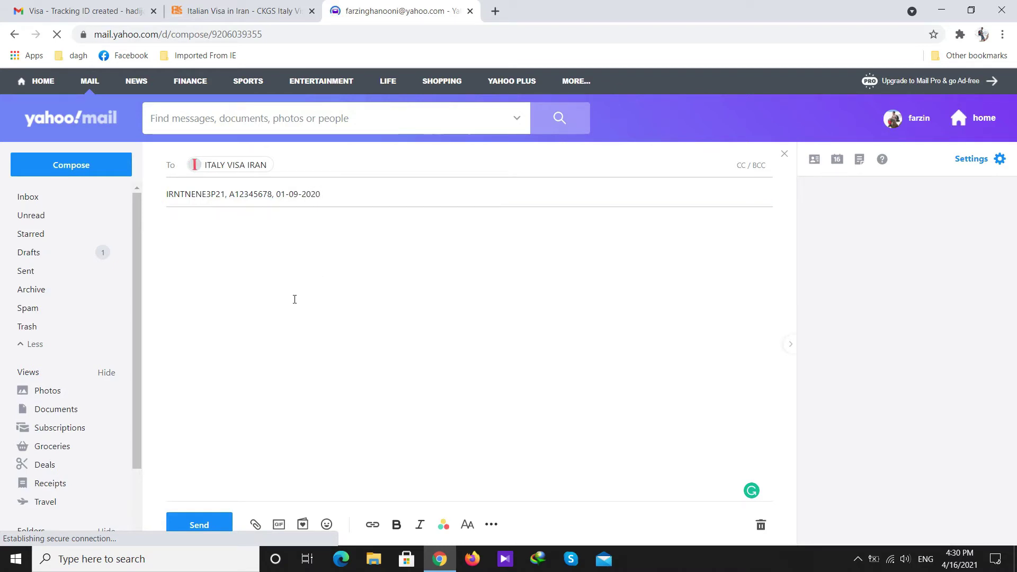
- Attach PASSPORT.pdf from the computer and send the message to ITALY VISA IRAN
click(256, 525)
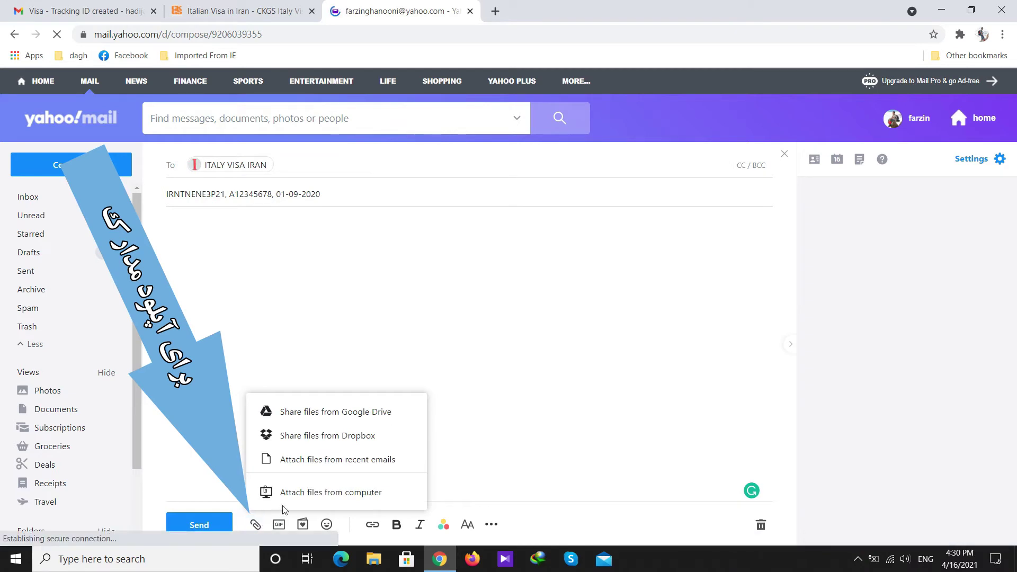
click(321, 492)
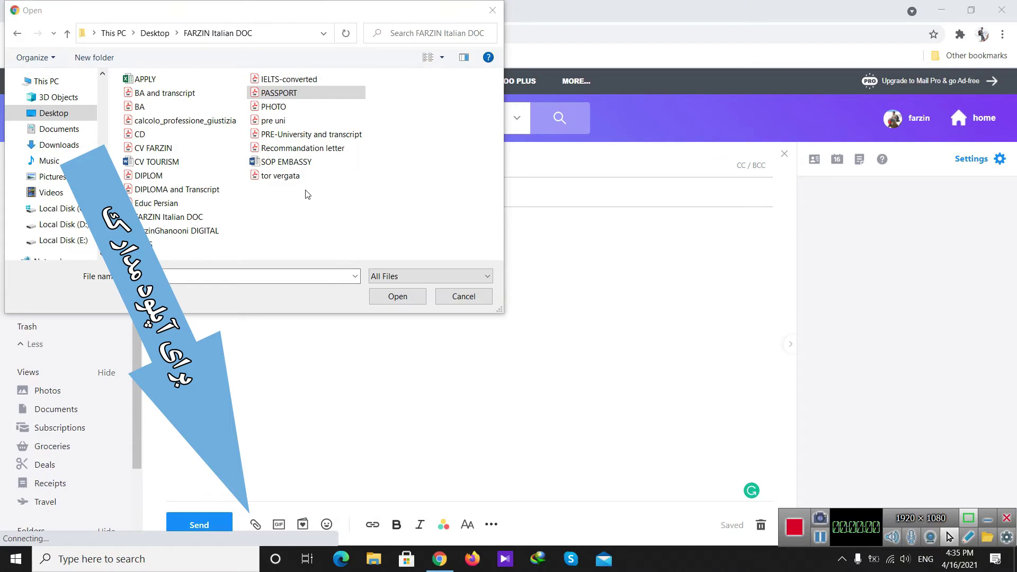
click(276, 94)
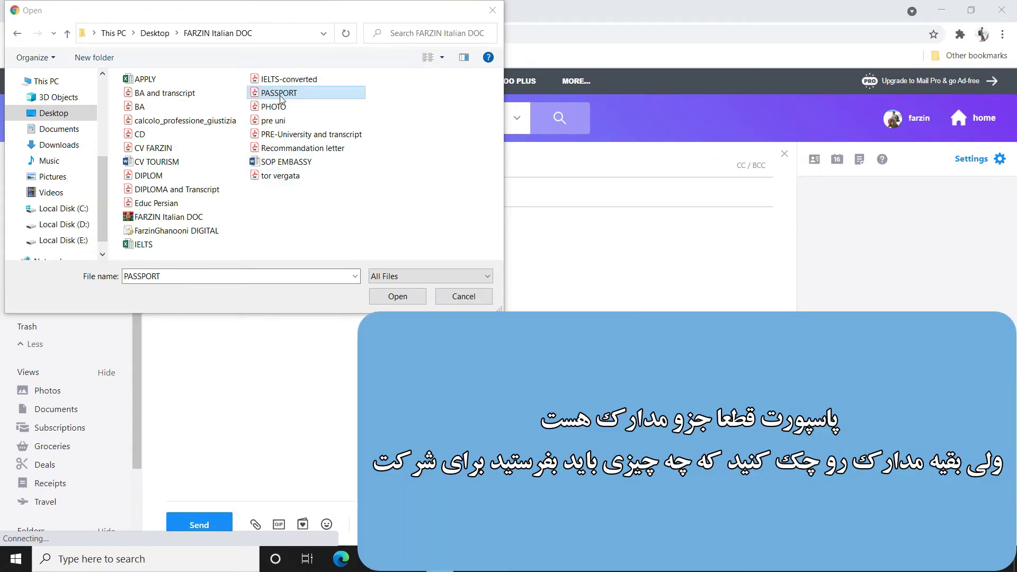
double_click(279, 96)
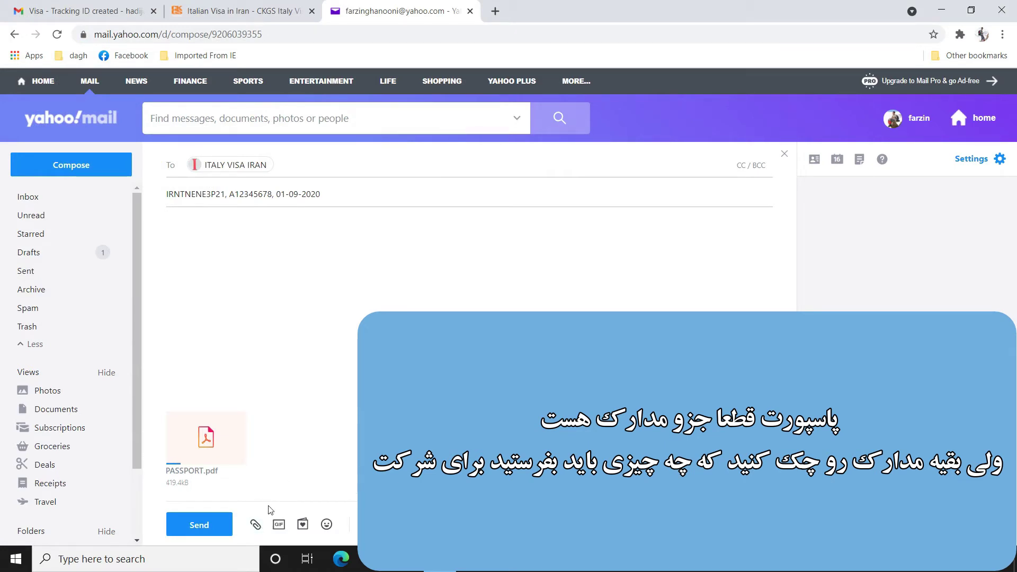
click(259, 524)
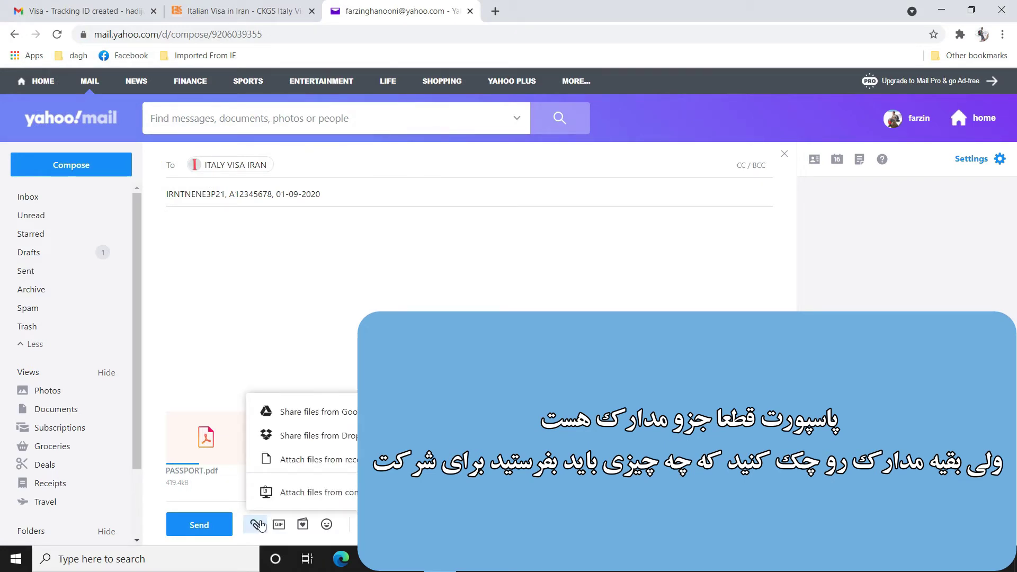
click(296, 492)
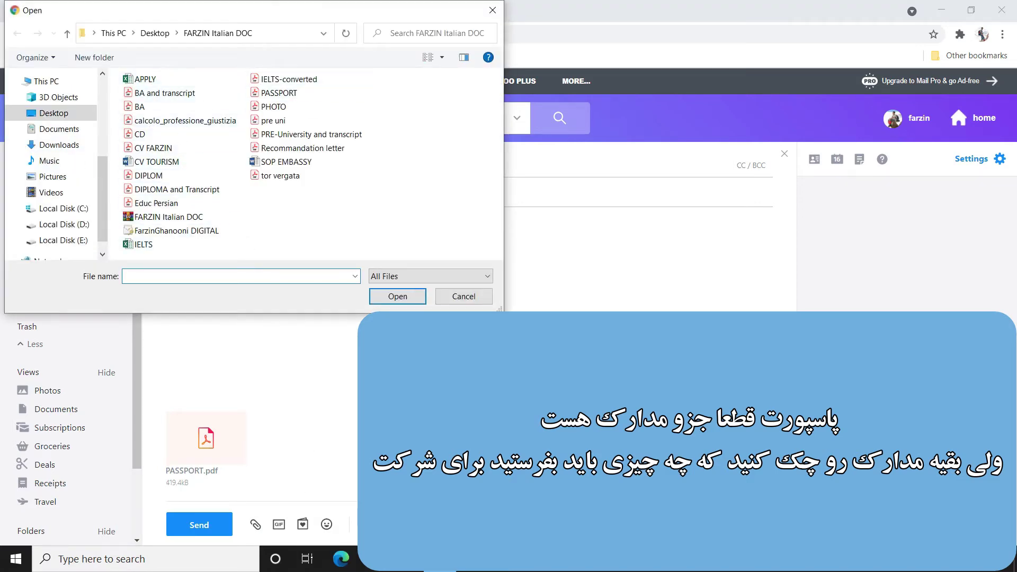
click(464, 296)
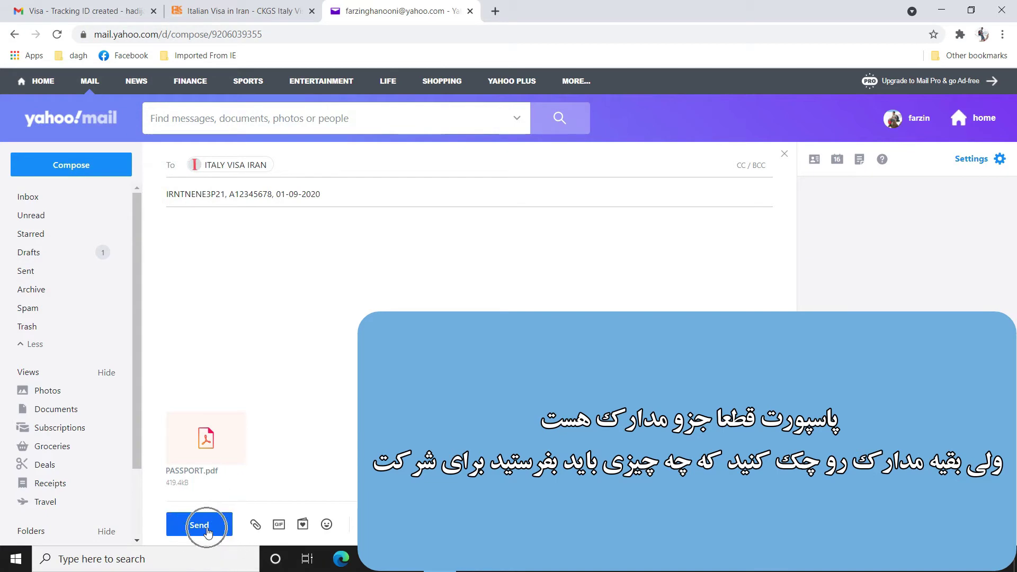
click(208, 531)
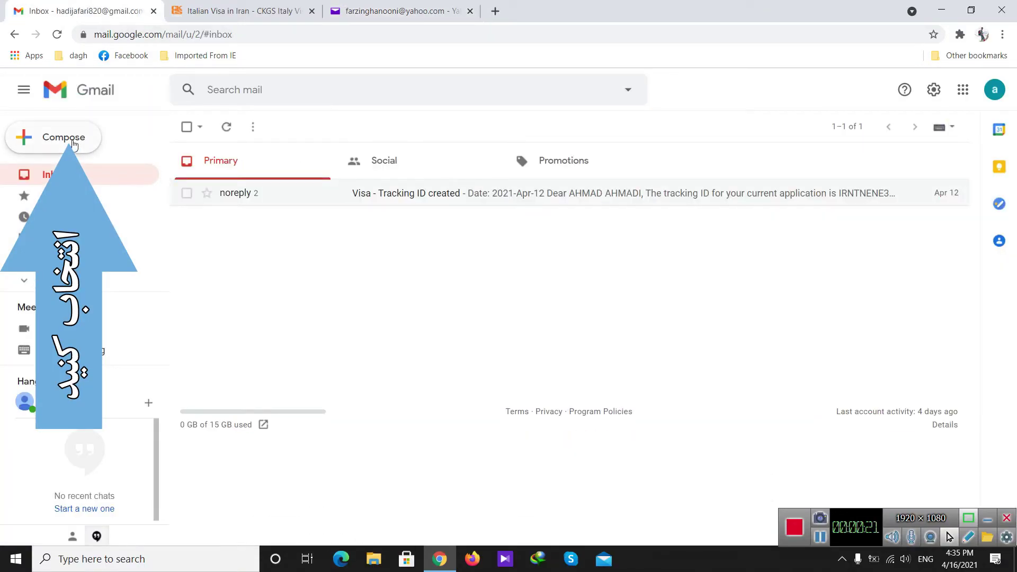
- Start a new Gmail message, discarding the first empty one
click(73, 142)
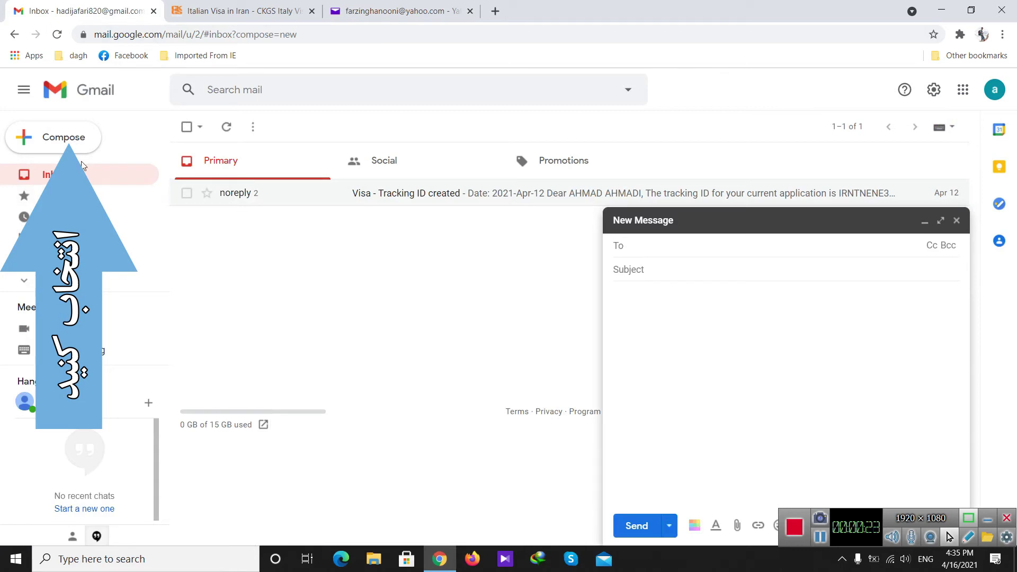
click(956, 220)
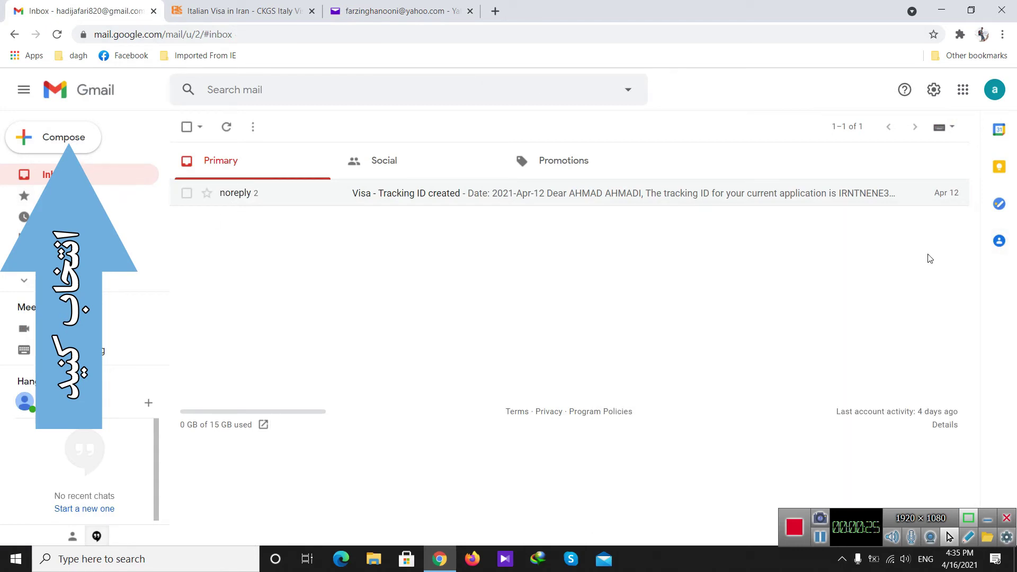
click(77, 148)
click(74, 142)
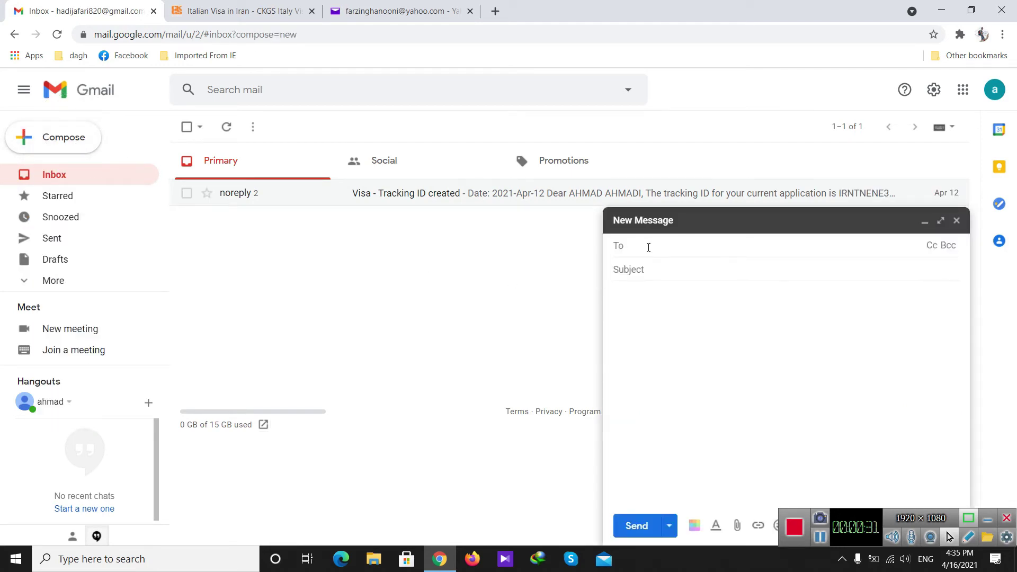
- Address it to the visa centre's ckgsir.com e-mail, correcting the pasted address against the CKGS page
click(241, 4)
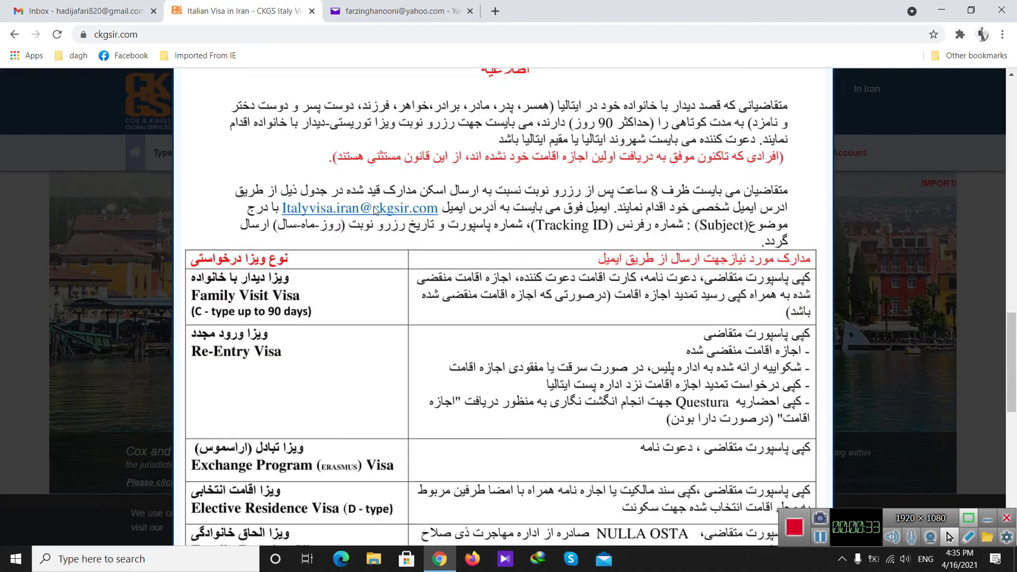
click(374, 208)
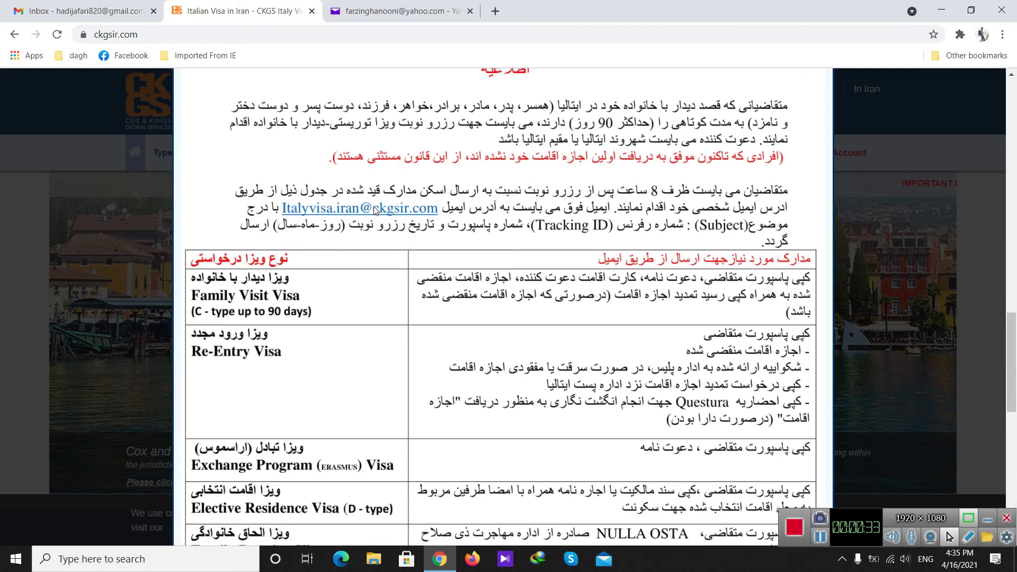
click(91, 11)
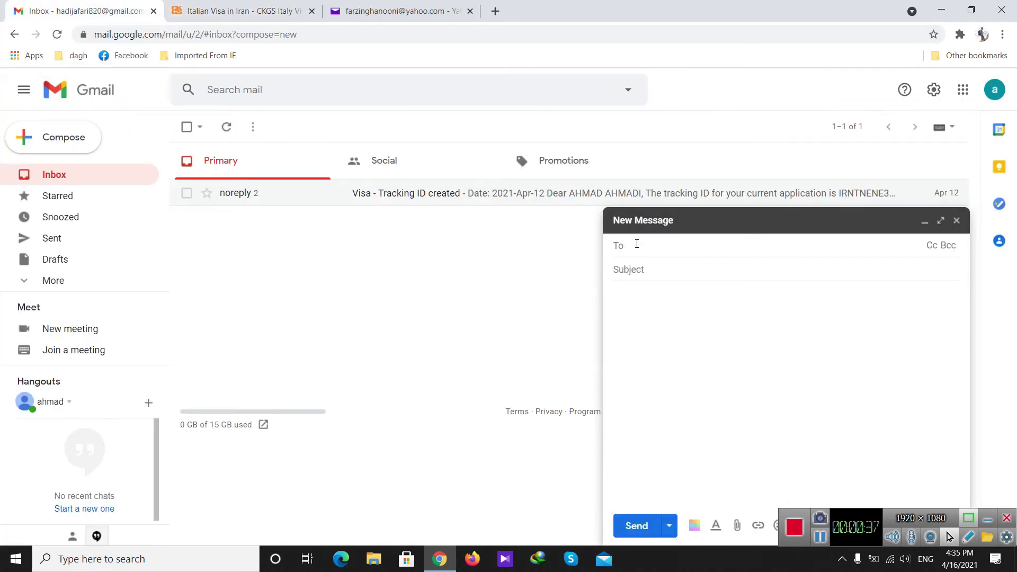
key(ctrl+v)
click(212, 11)
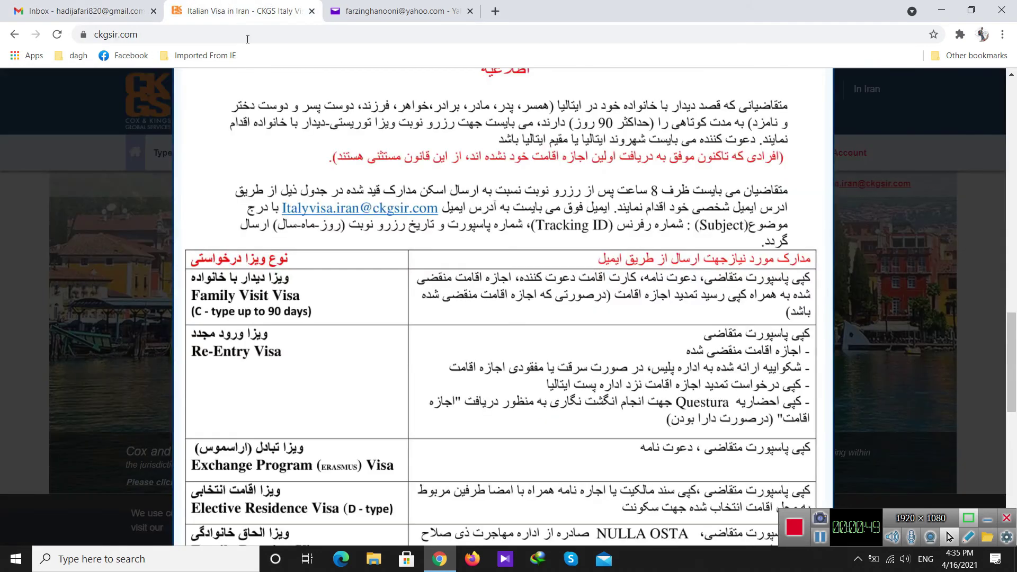
click(118, 5)
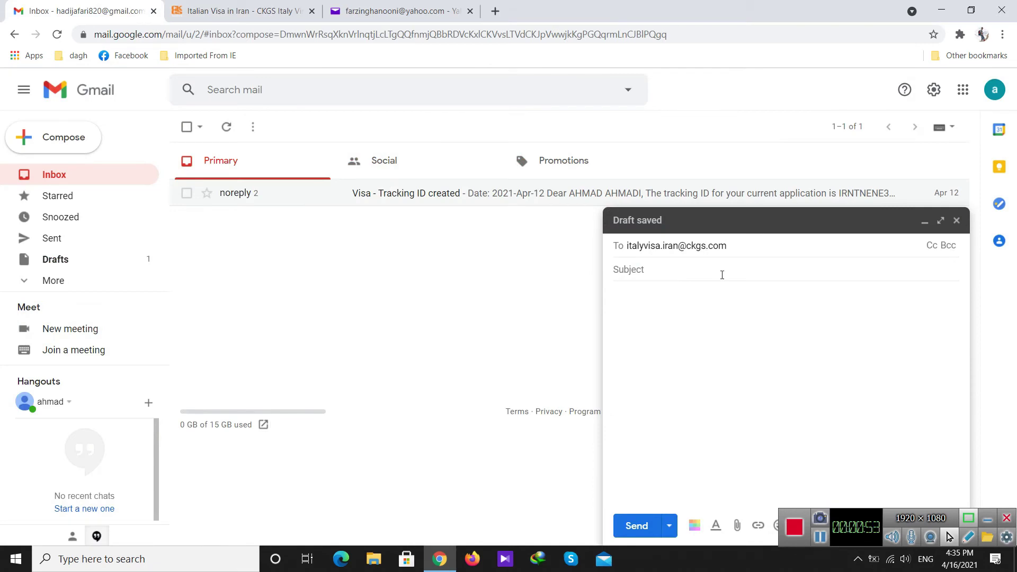
text(ir)
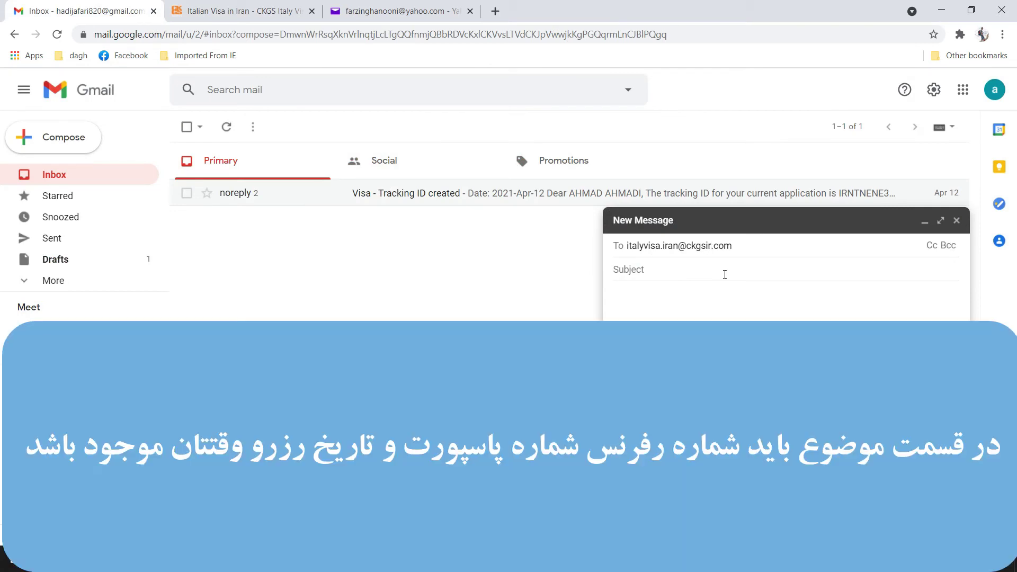
click(724, 274)
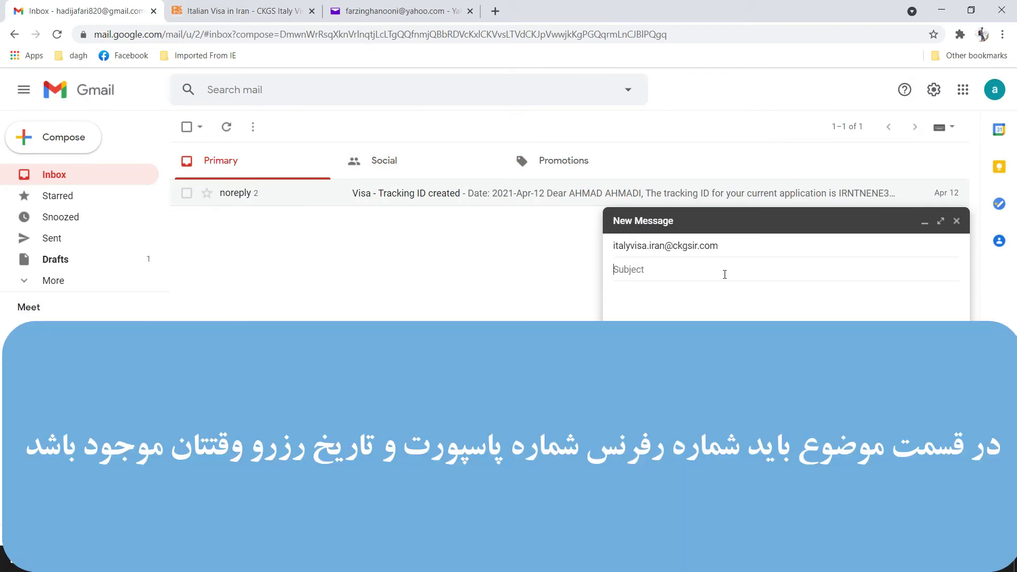
- Copy the tracking ID from the 'Visa - Tracking ID created' email
click(403, 196)
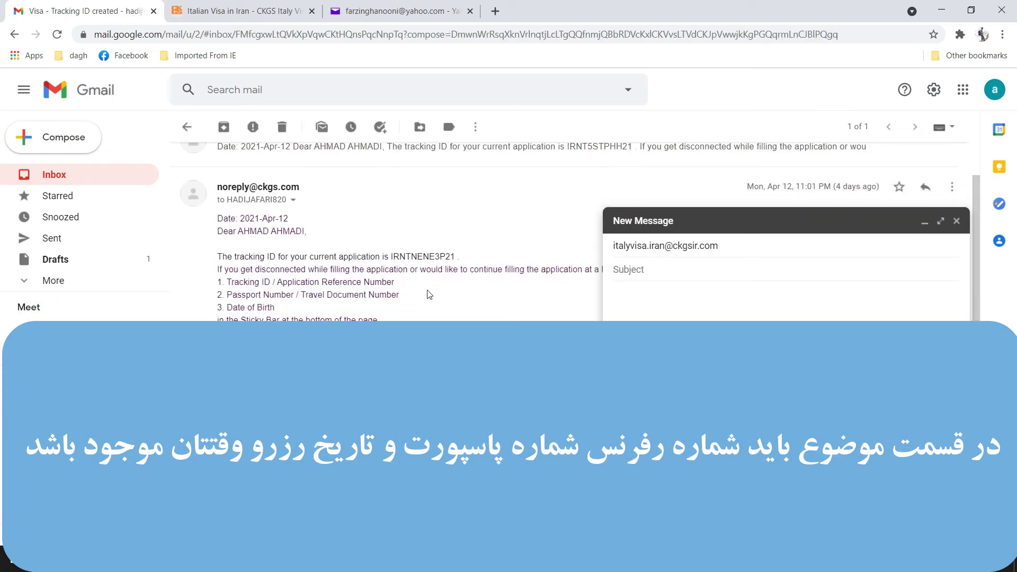
double_click(397, 256)
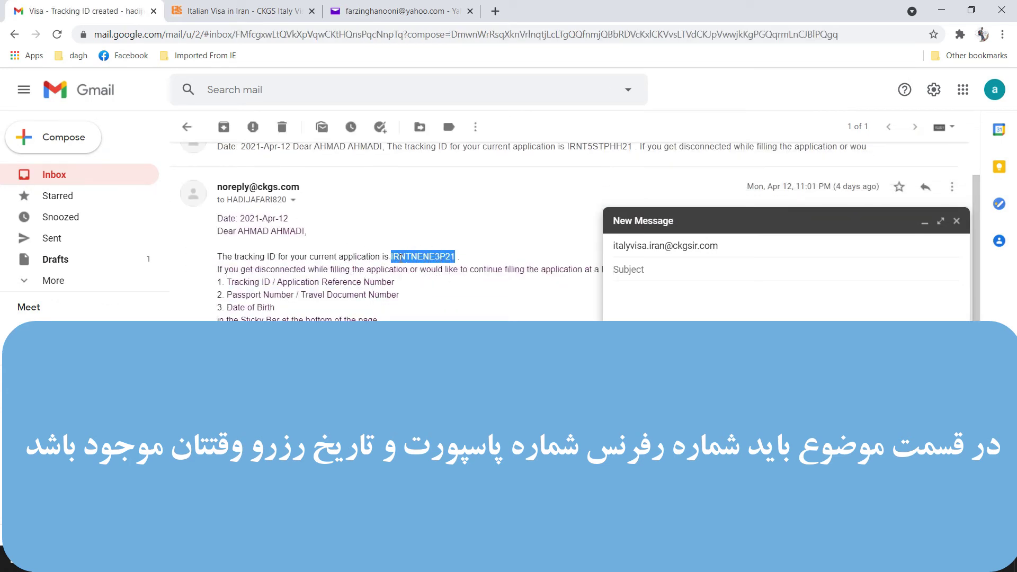
right_click(420, 260)
click(432, 267)
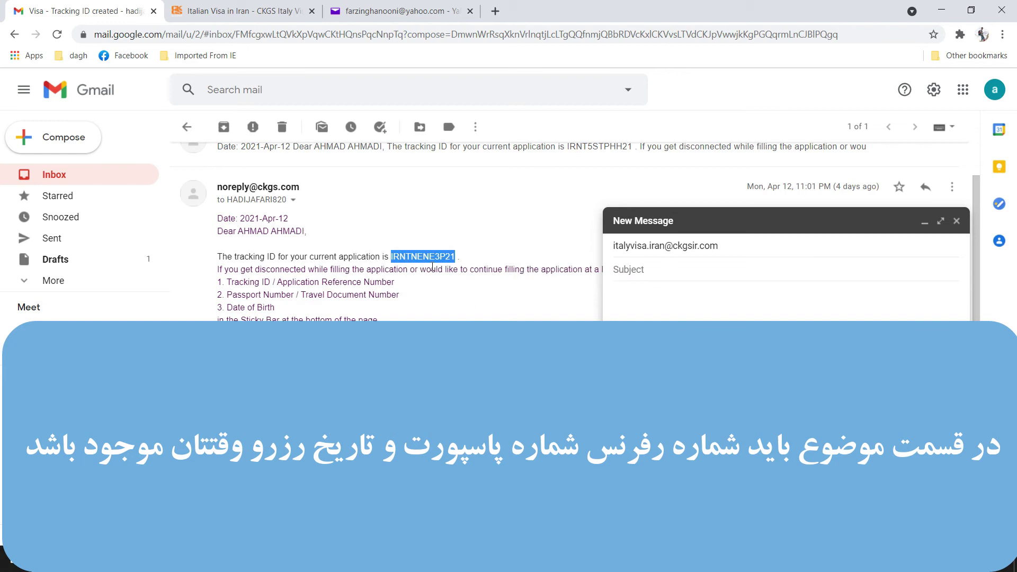
- Paste the tracking ID into the Gmail subject, followed by the passport number and date 01-09-2020
click(637, 272)
right_click(629, 272)
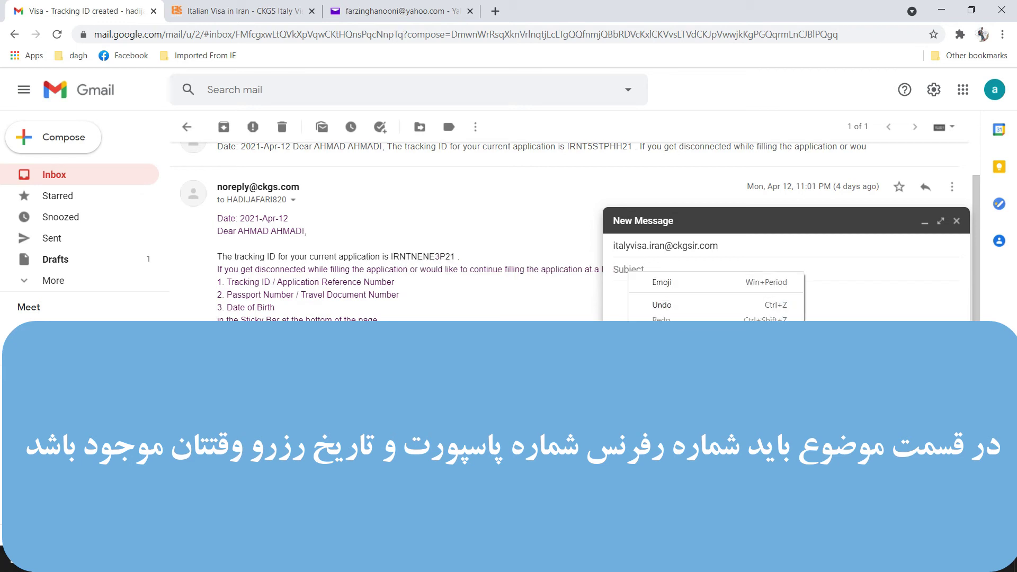
key(ctrl+v)
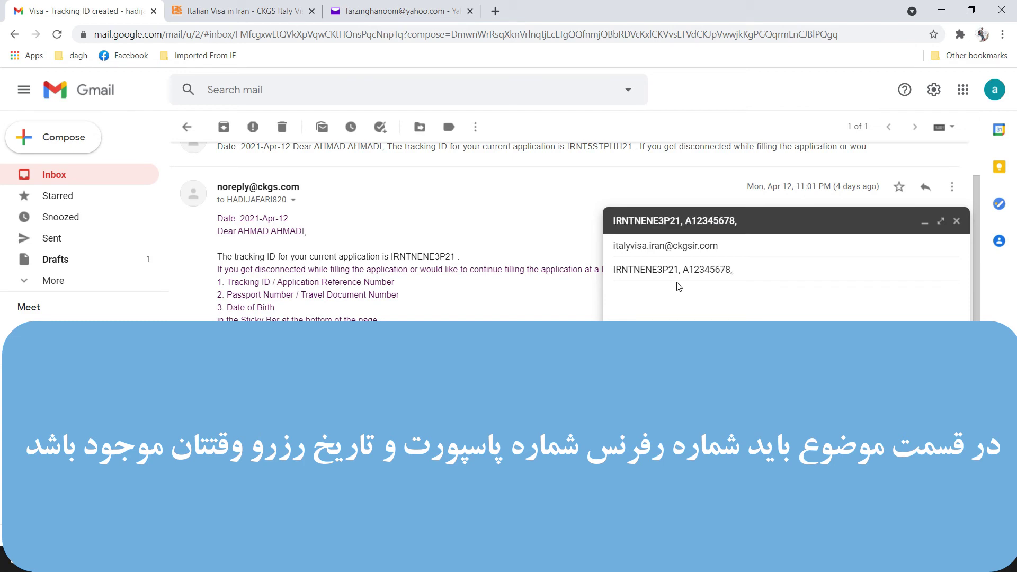
text(01-09-2020)
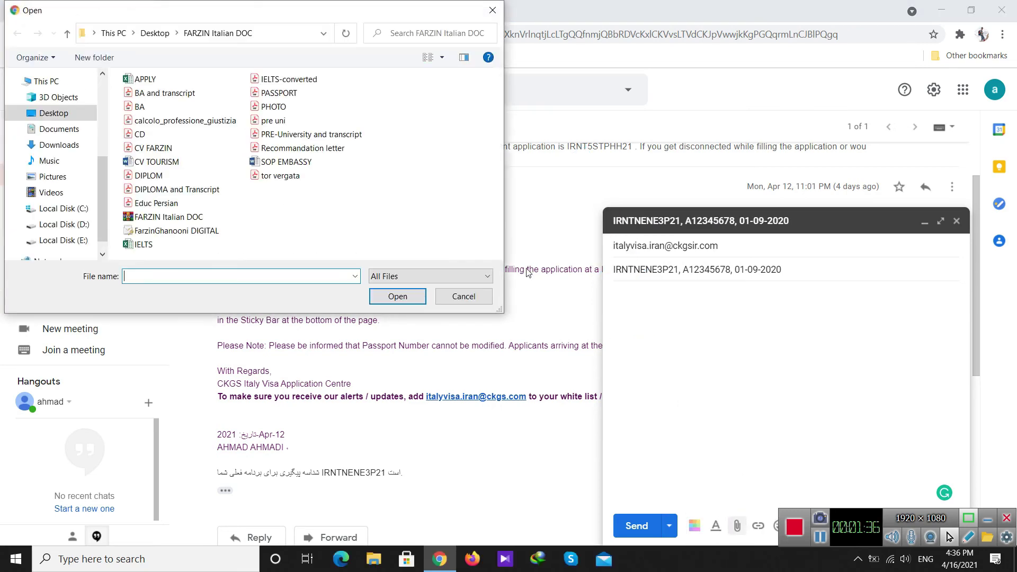
- Attach PASSPORT.pdf to the Gmail draft
click(281, 97)
click(386, 298)
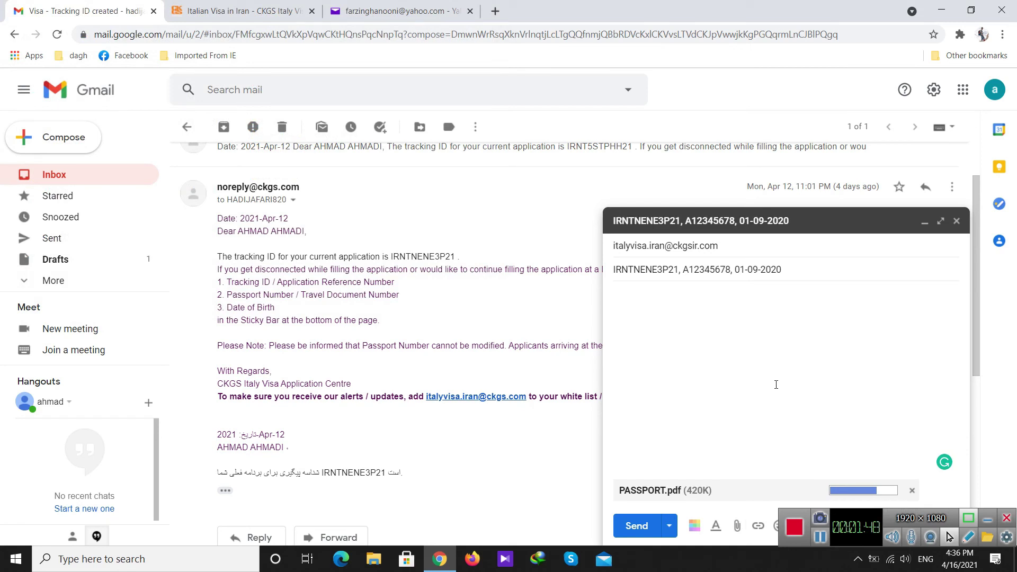
click(738, 526)
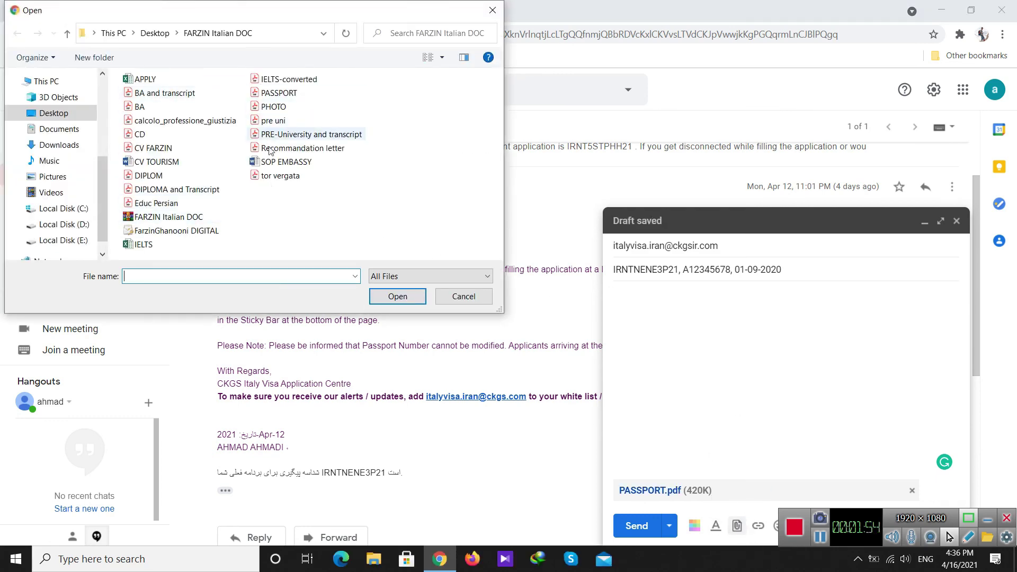
click(463, 296)
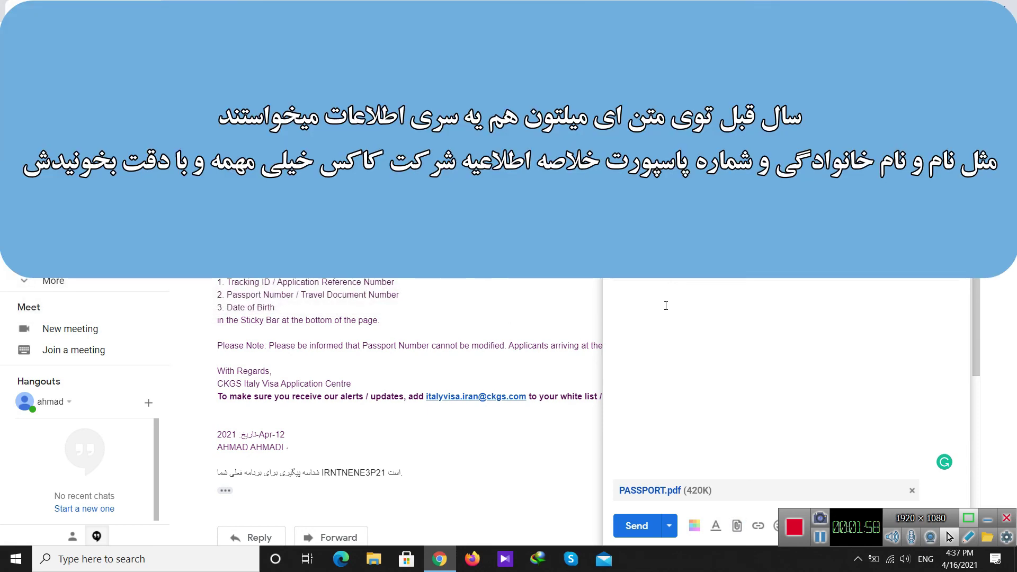
- Type the applicant's full name and, on the next line, the passport number in the body
text(mad Ahmadi)
key(Return)
text(A12345678)
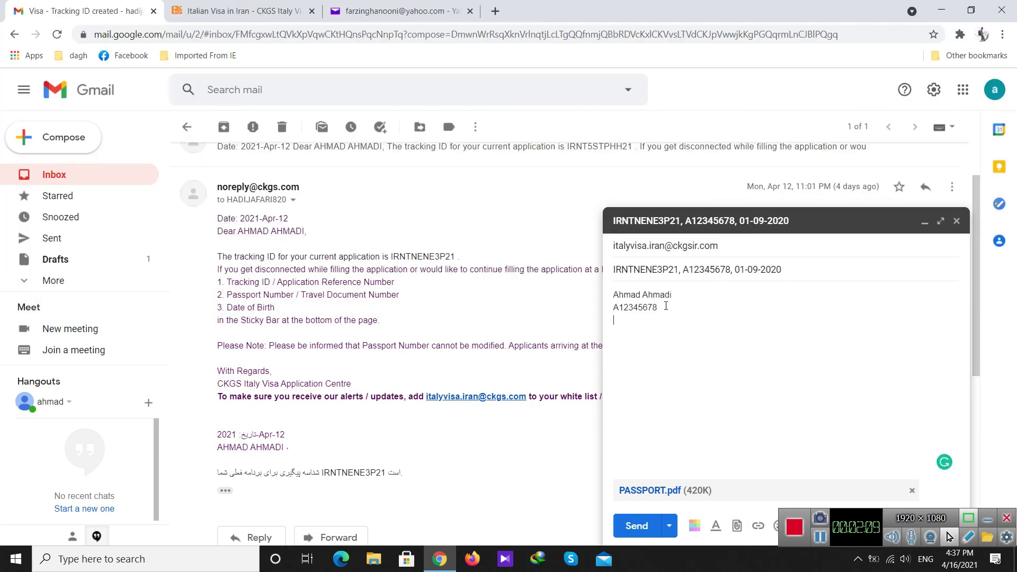